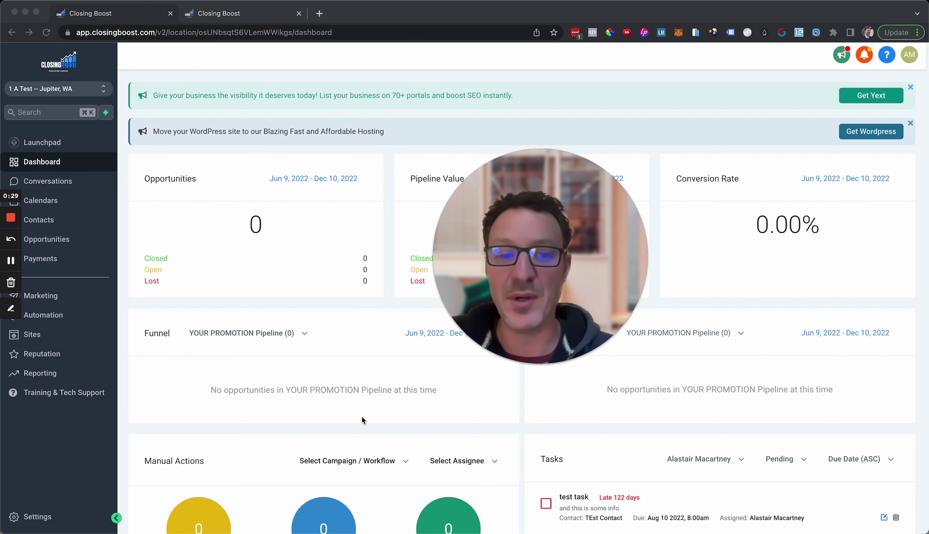
Visit the Calendars, Opportunities, Training & Tech Support and Conversations pages from the sidebar.
click(42, 200)
click(46, 239)
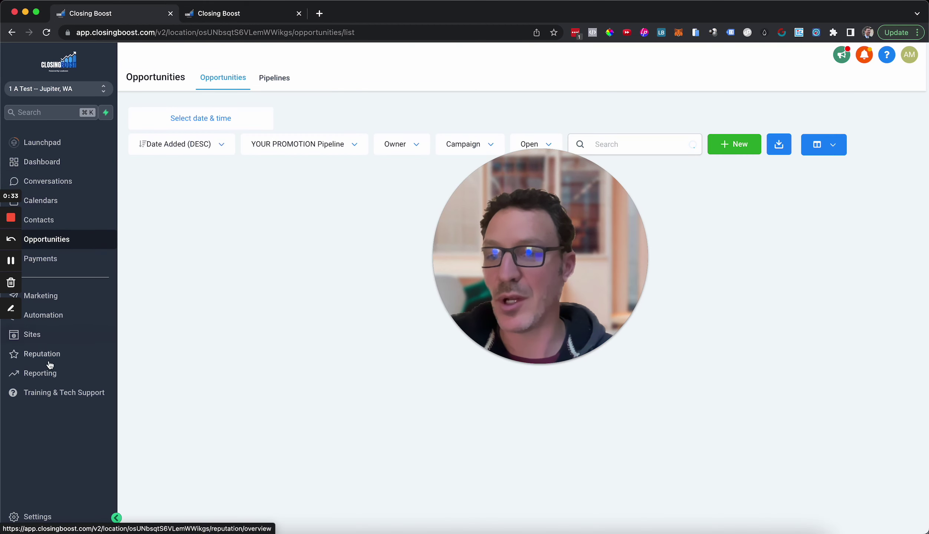
click(50, 393)
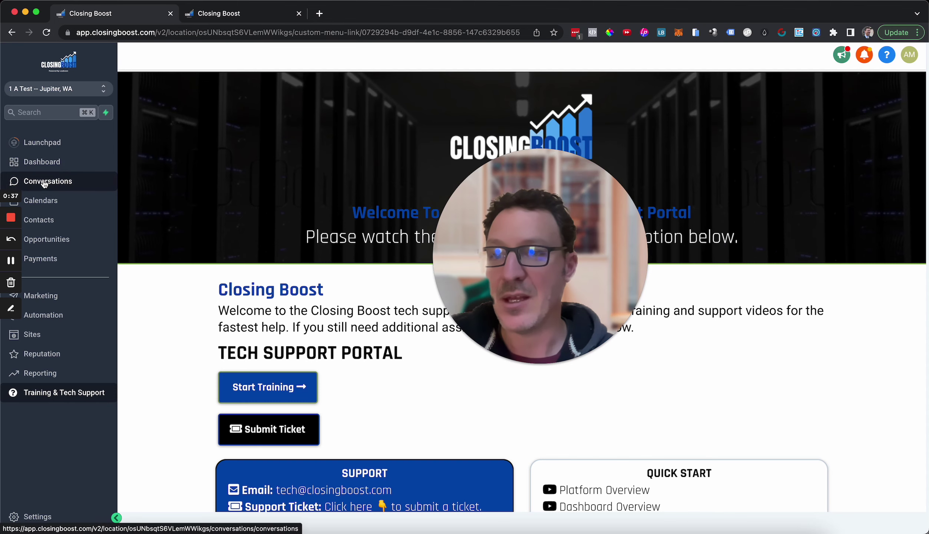
click(45, 184)
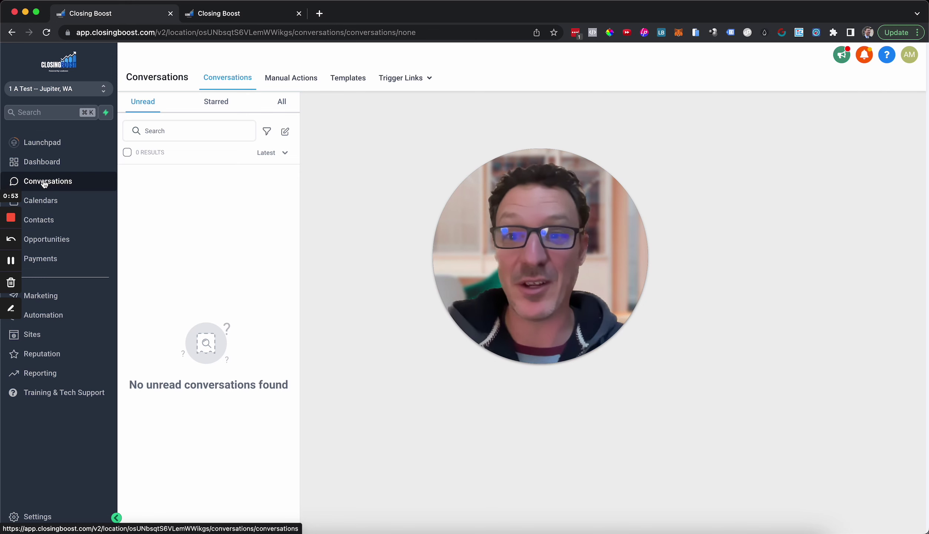
Switch to the Custom Menu Links settings tab and start a new custom menu link.
click(219, 17)
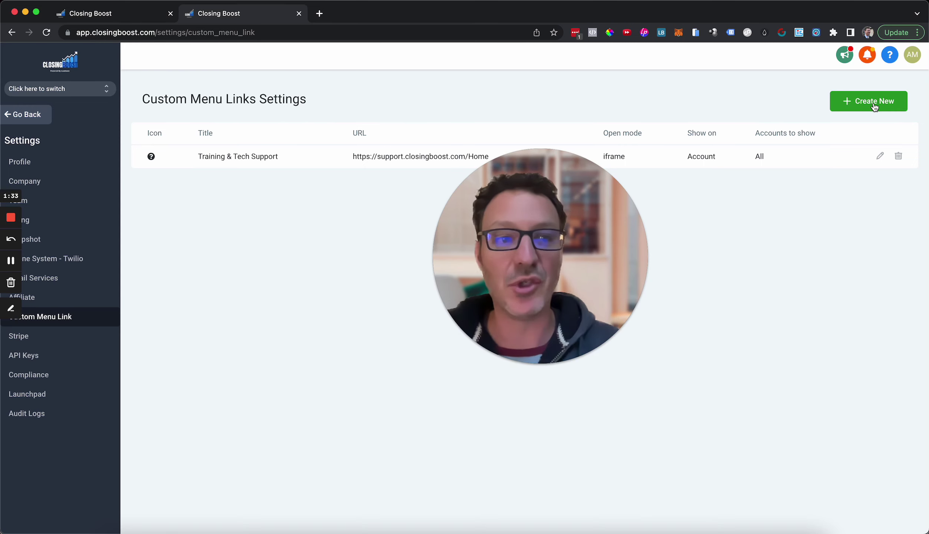
click(874, 107)
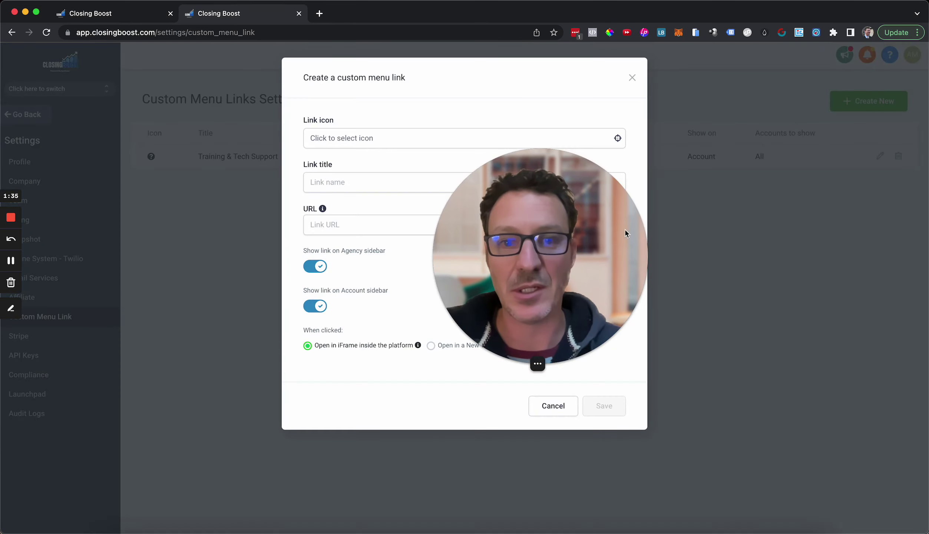
Bring up the link icon picker and browse the available icons.
drag(600, 237, 781, 247)
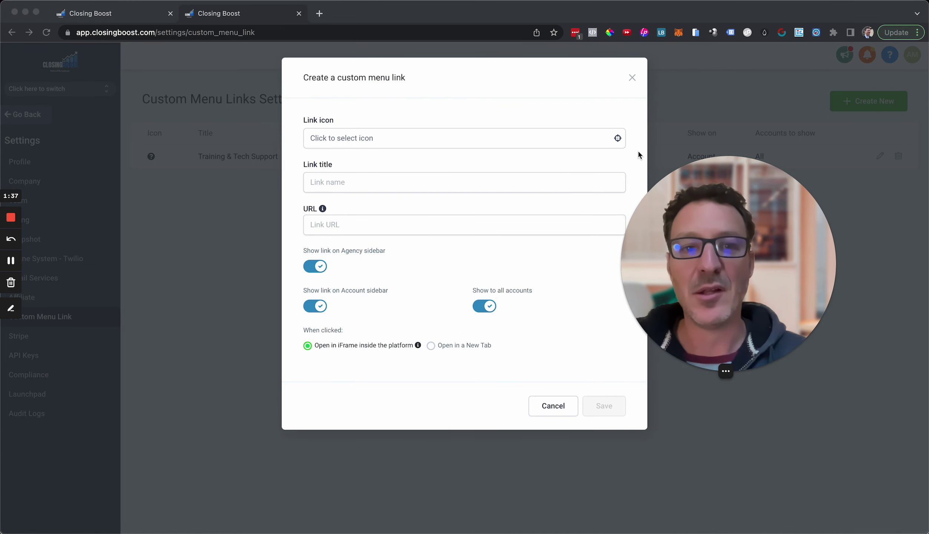
click(617, 140)
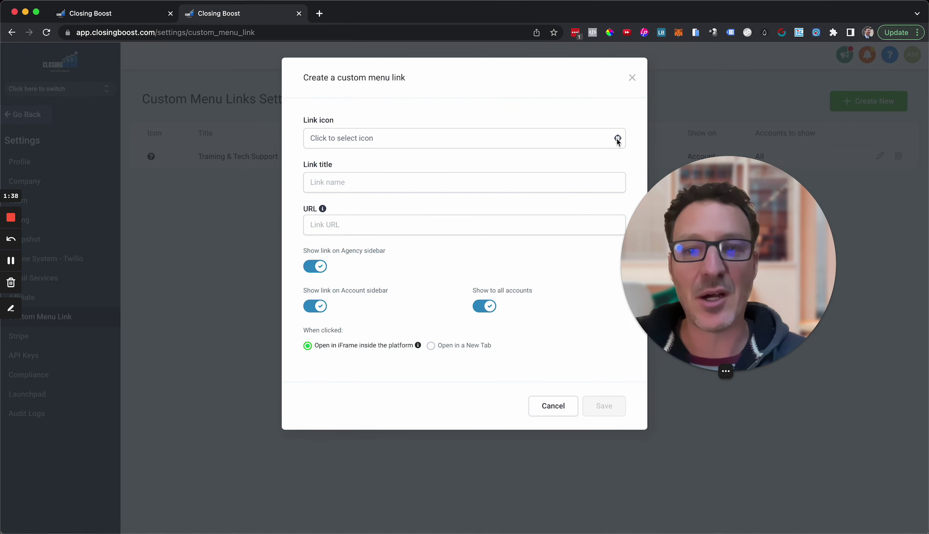
click(585, 138)
scroll(440, 227, down, 2)
scroll(440, 226, down, 5)
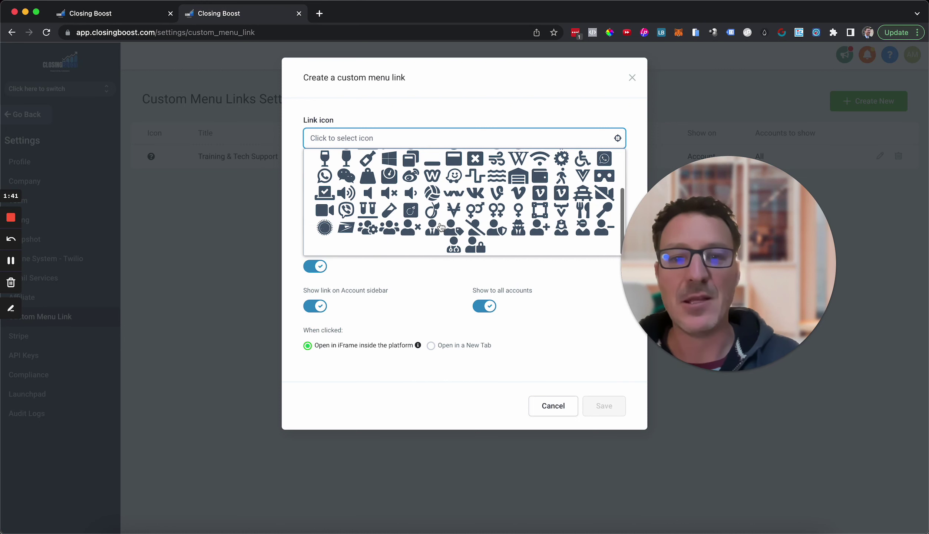
scroll(440, 226, up, 3)
scroll(440, 226, up, 4)
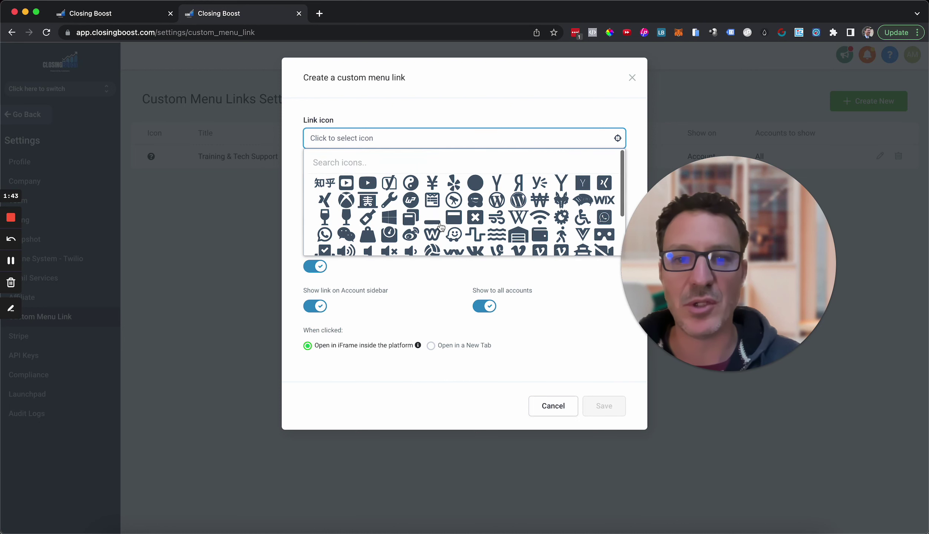
Search the icons for 'youtu' and choose the YouTube icon for the link.
click(344, 162)
text(qu)
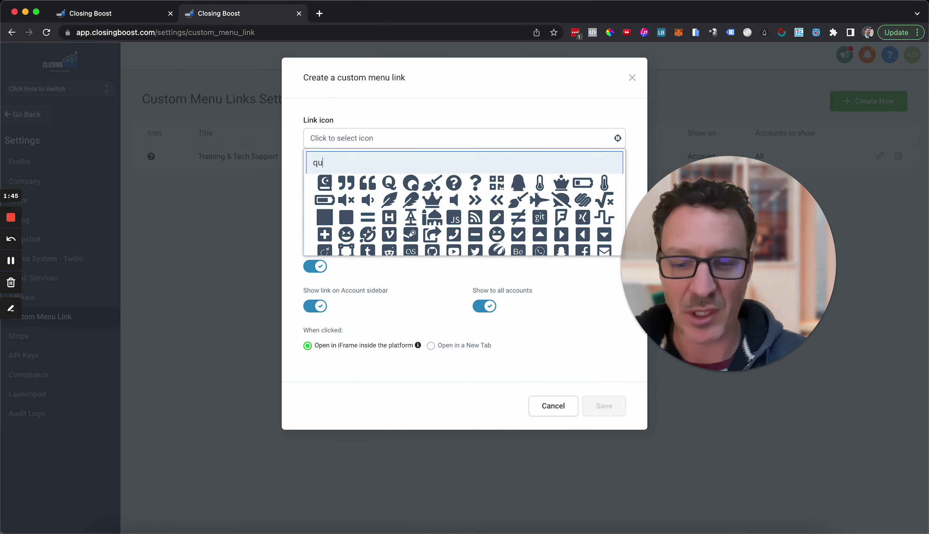
text(estion)
key(BackSpace)
key(BackSpace)
key(BackSpace)
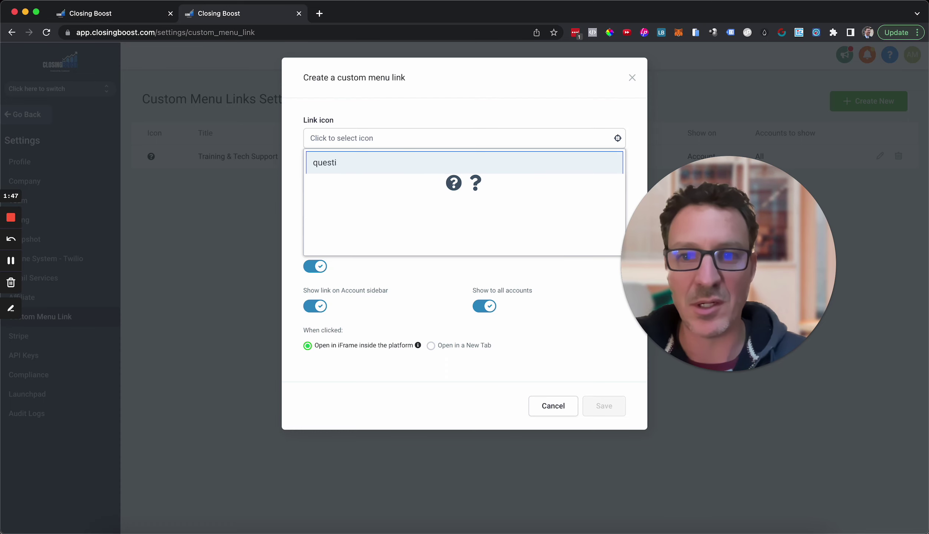
key(BackSpace)
key(BackSpace)
key(BackSpace)
key(BackSpace)
key(BackSpace)
text(hel)
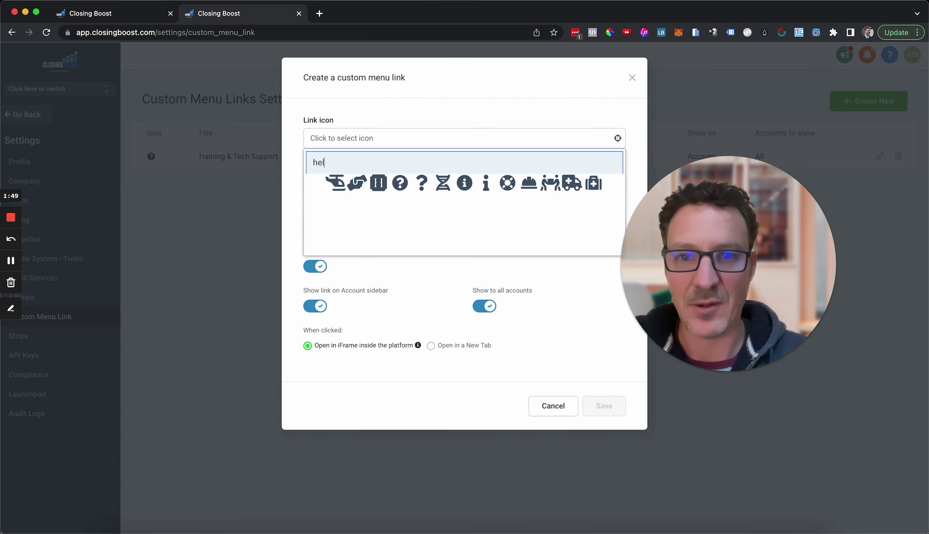
text(p)
key(BackSpace)
key(BackSpace)
key(BackSpace)
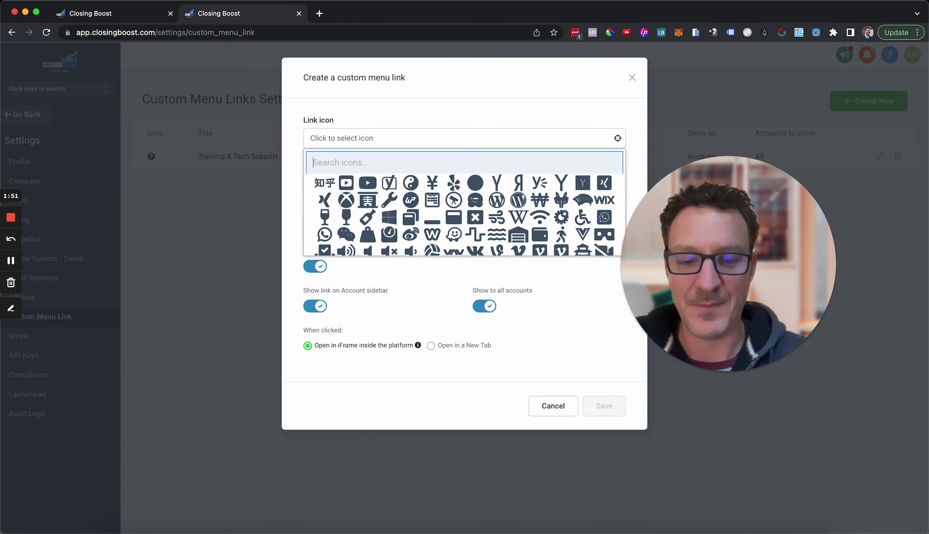
text(youtu)
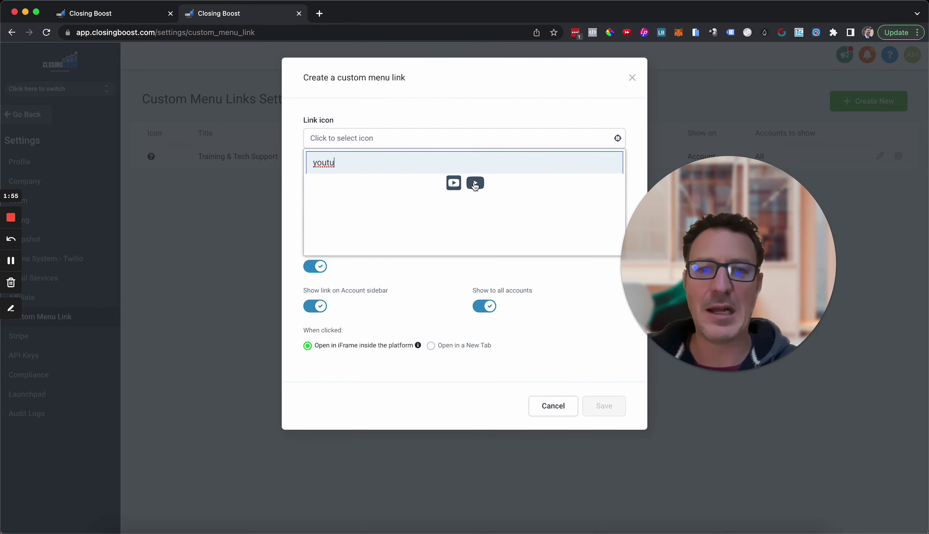
click(475, 184)
click(434, 185)
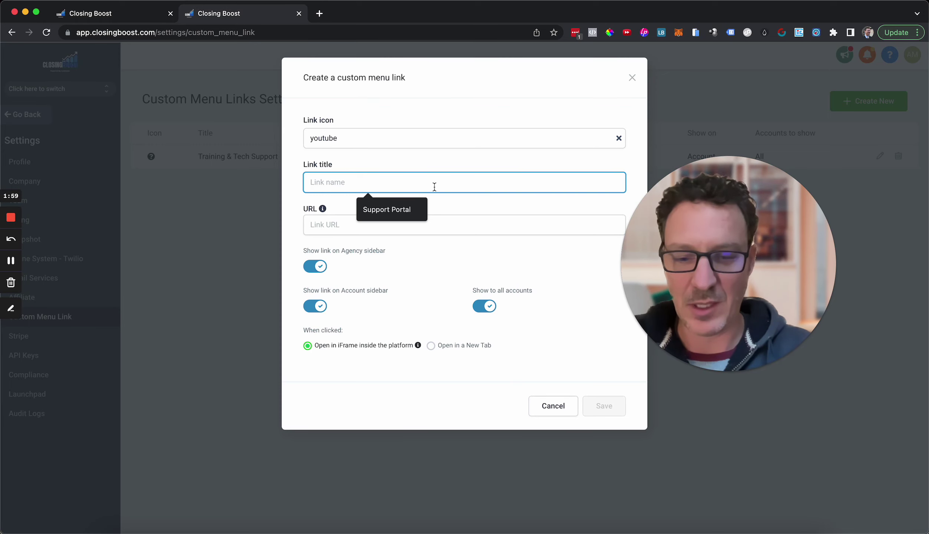
text(Video Support)
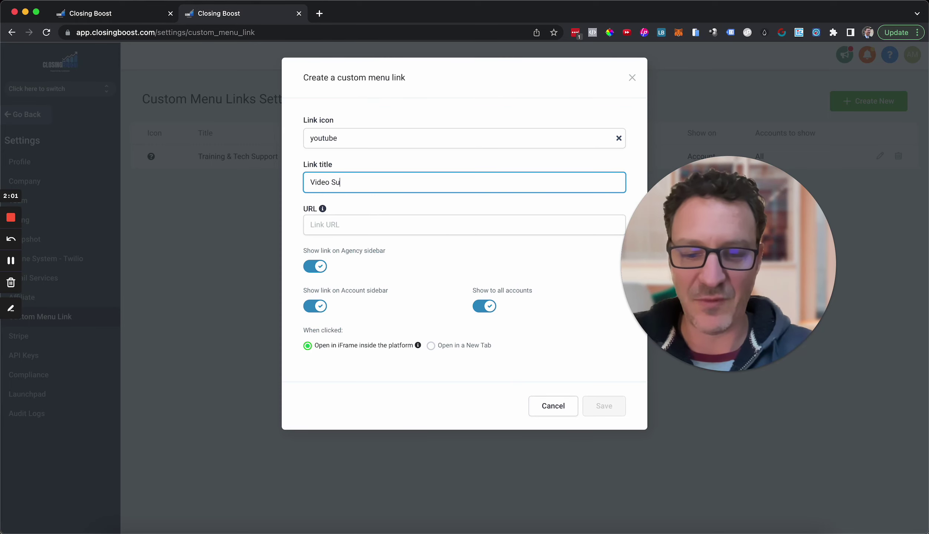
click(423, 219)
text(https://)
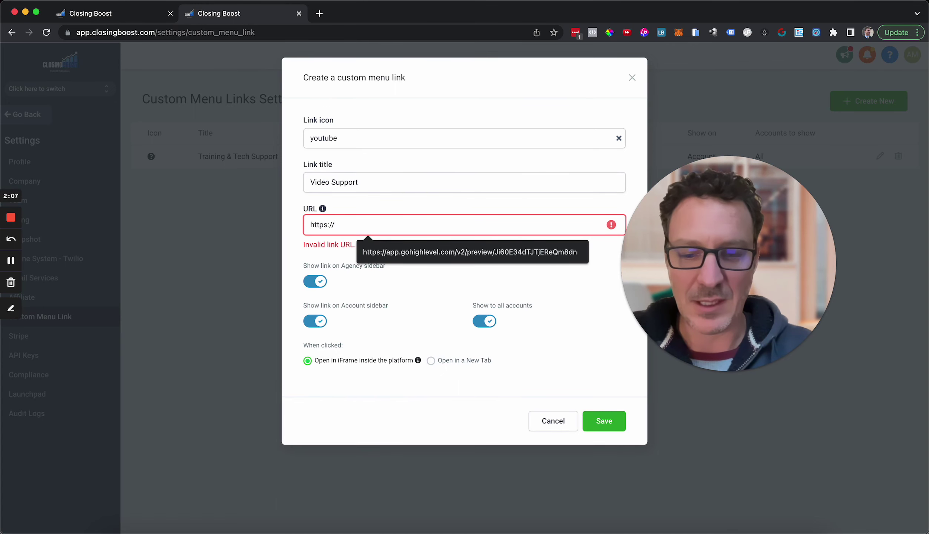
text(www.youtube.com/mychannel)
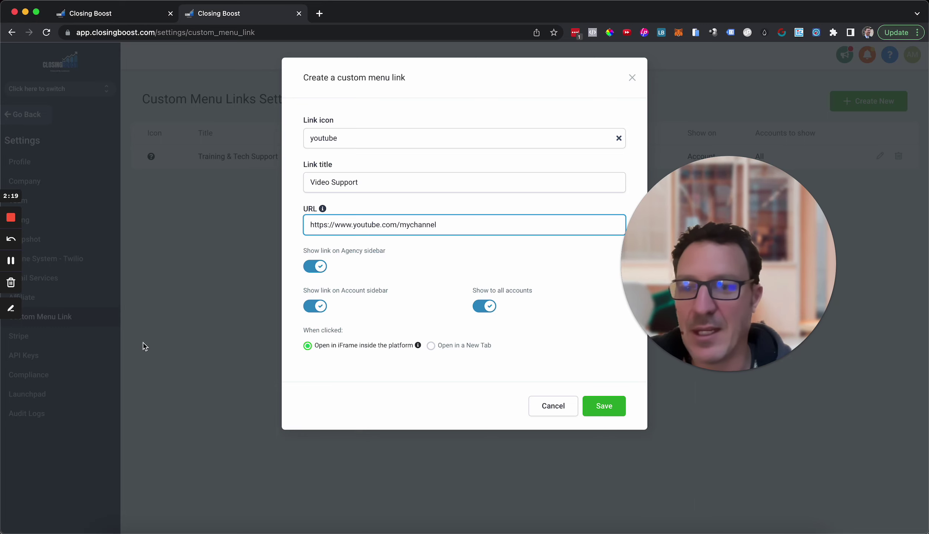
Show the link on the account sidebar only, not the agency sidebar, then limit it to chosen accounts.
click(310, 268)
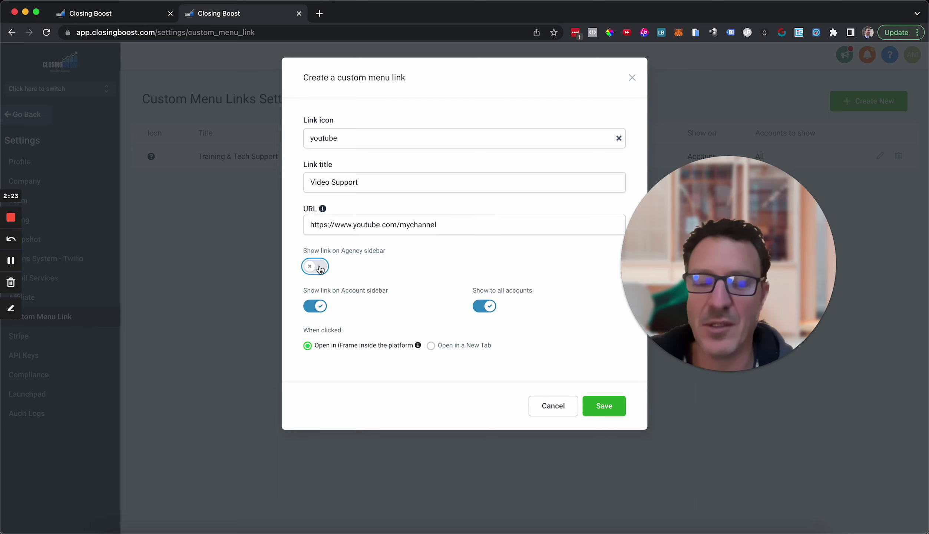
click(317, 308)
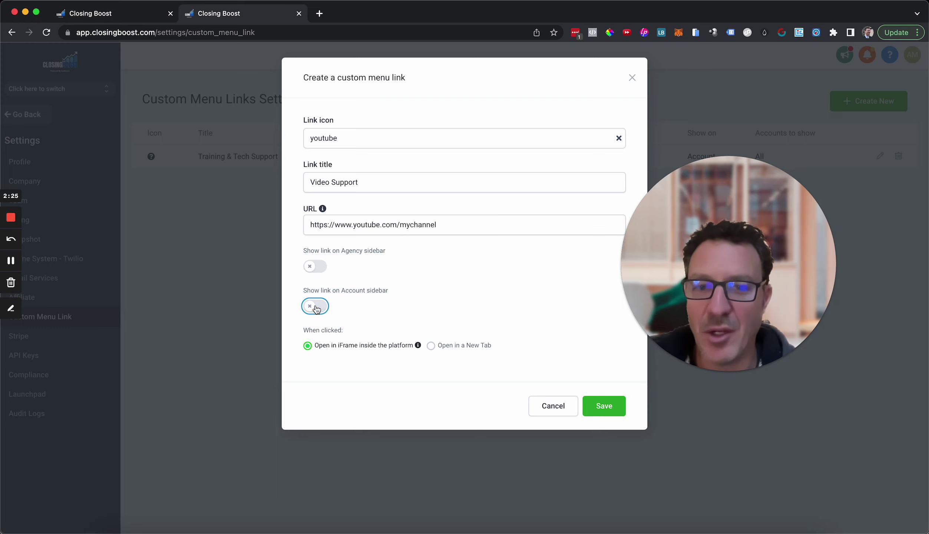
click(320, 272)
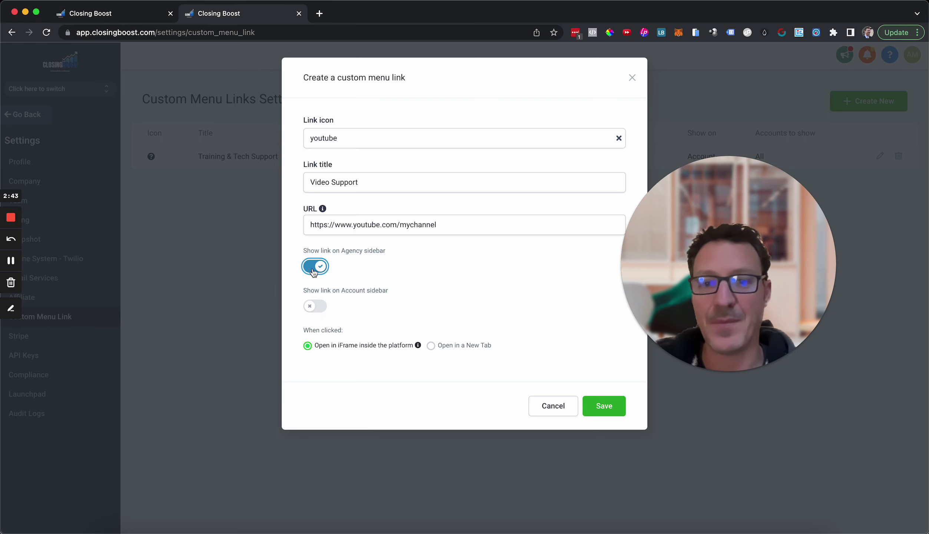
click(313, 272)
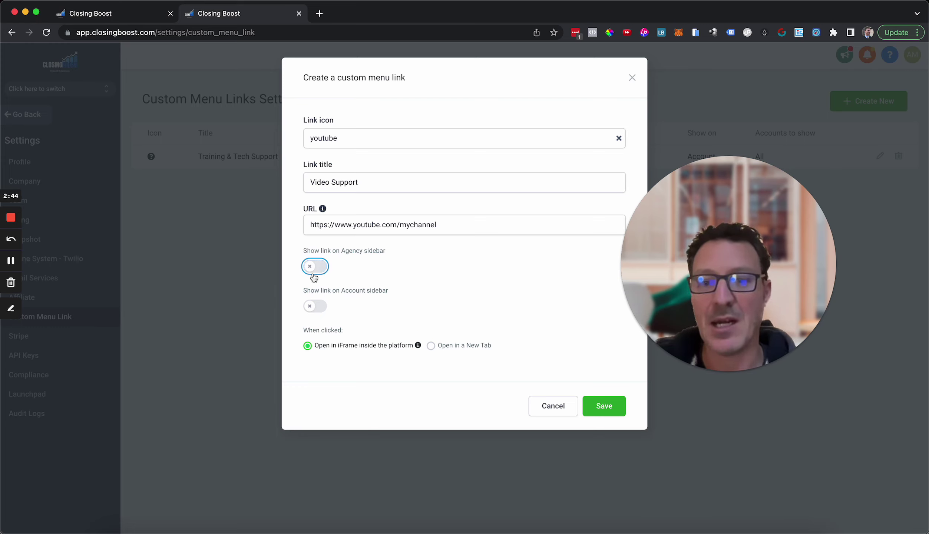
click(320, 307)
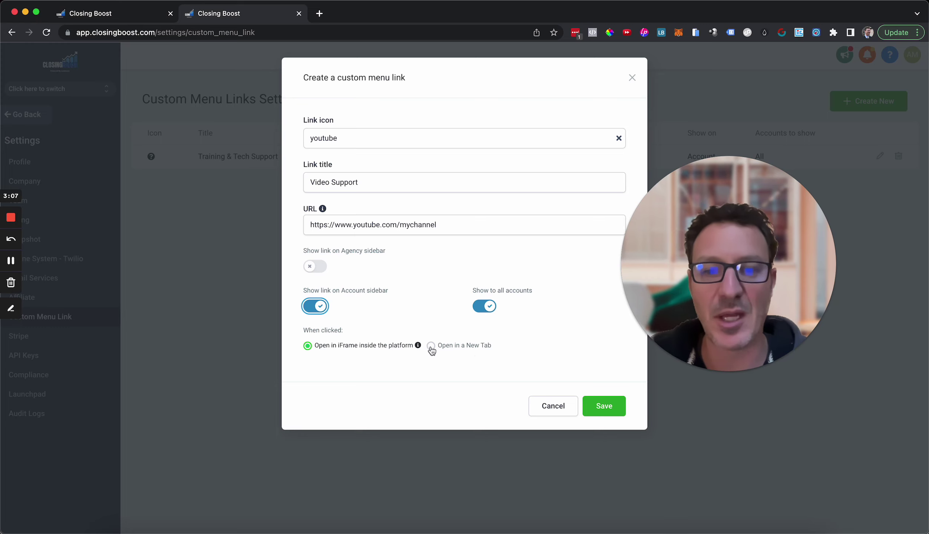
click(482, 308)
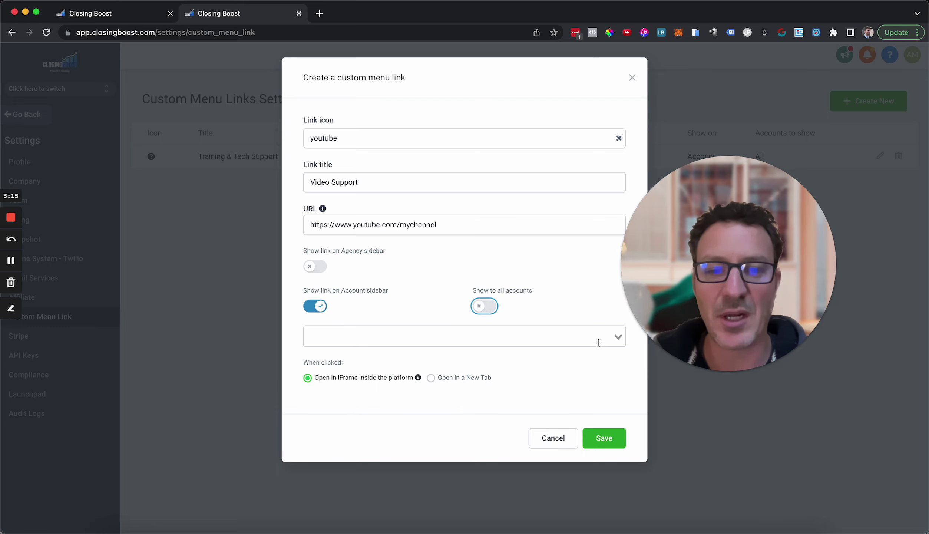
mouse_move(728, 262)
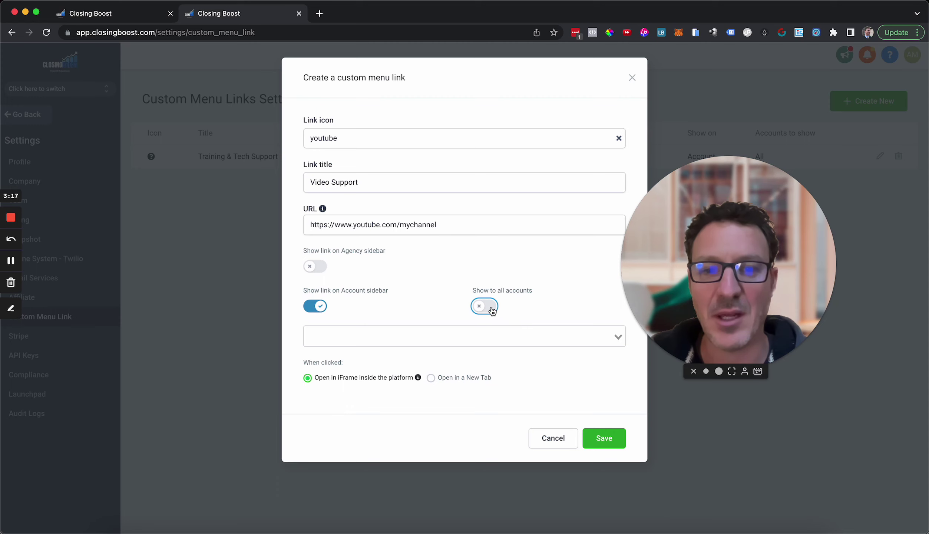
click(493, 310)
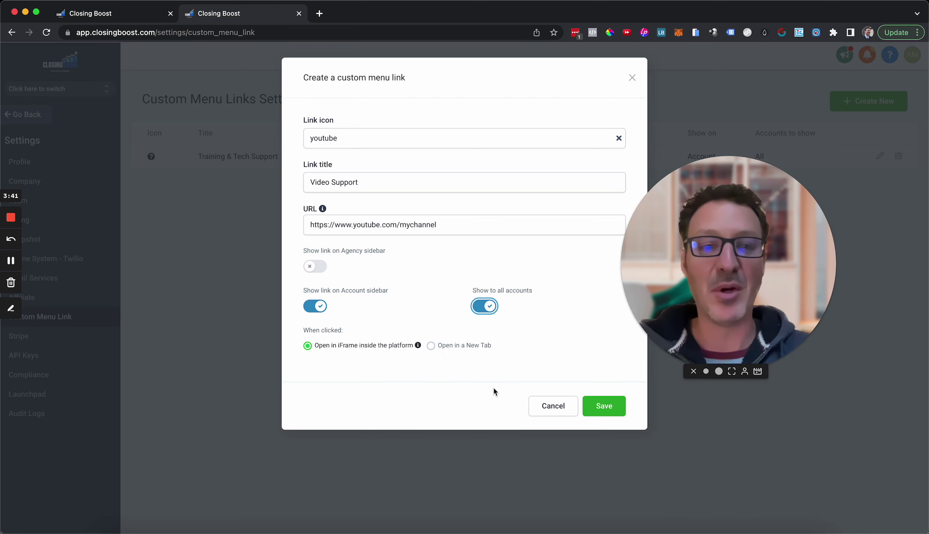
click(571, 407)
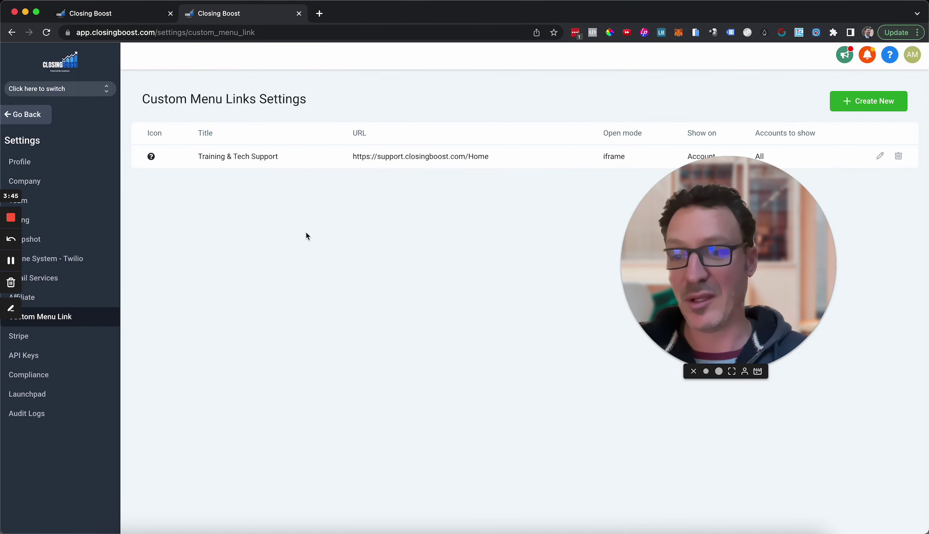
Check the Conversations tab, return to Custom Menu Links, then start a new tab for theprofitpact.com.
click(121, 14)
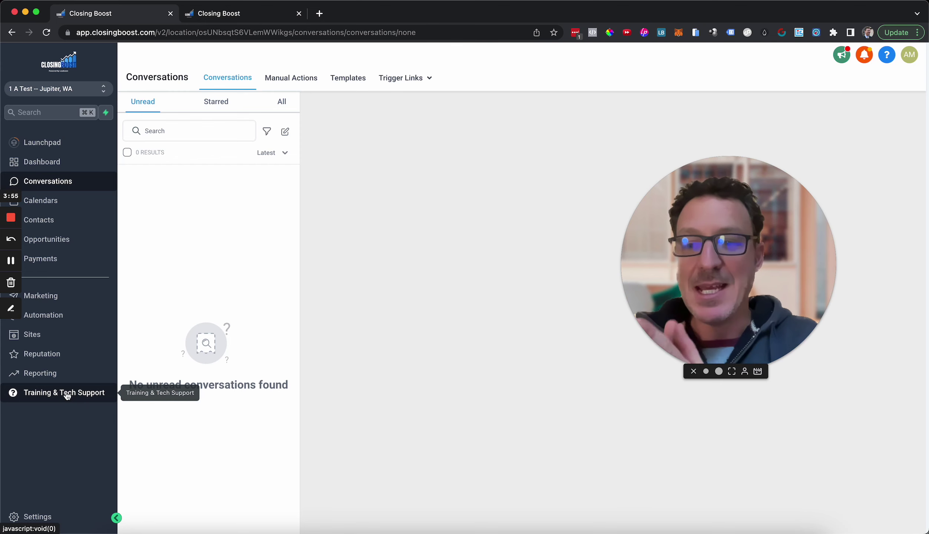
click(187, 18)
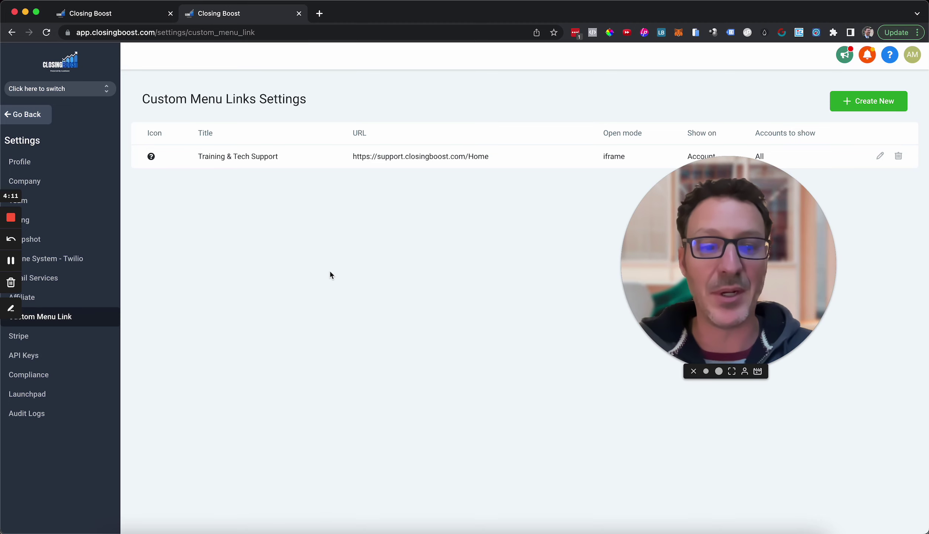
key(ctrl+t)
text(thepr)
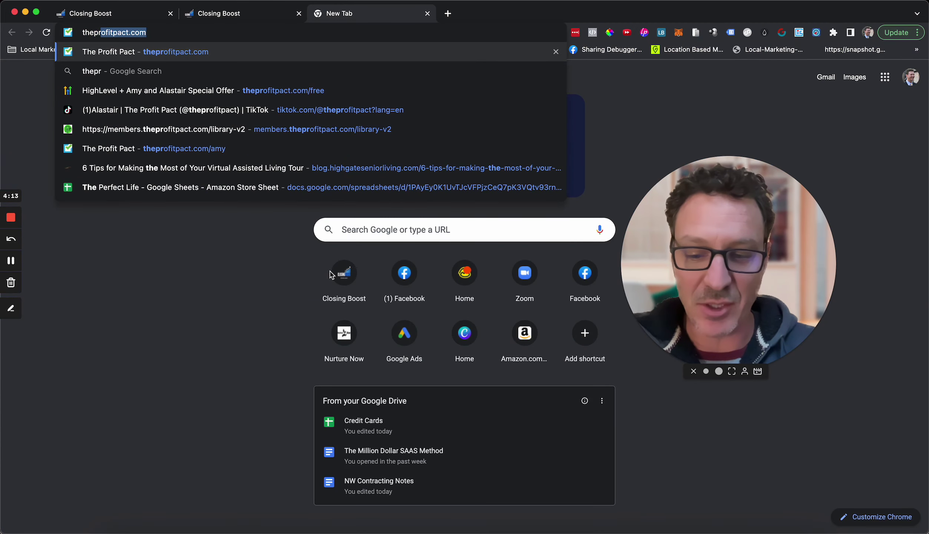
text(ofitpac)
Load theprofitpact.com and close the free-course signup popup.
key(Return)
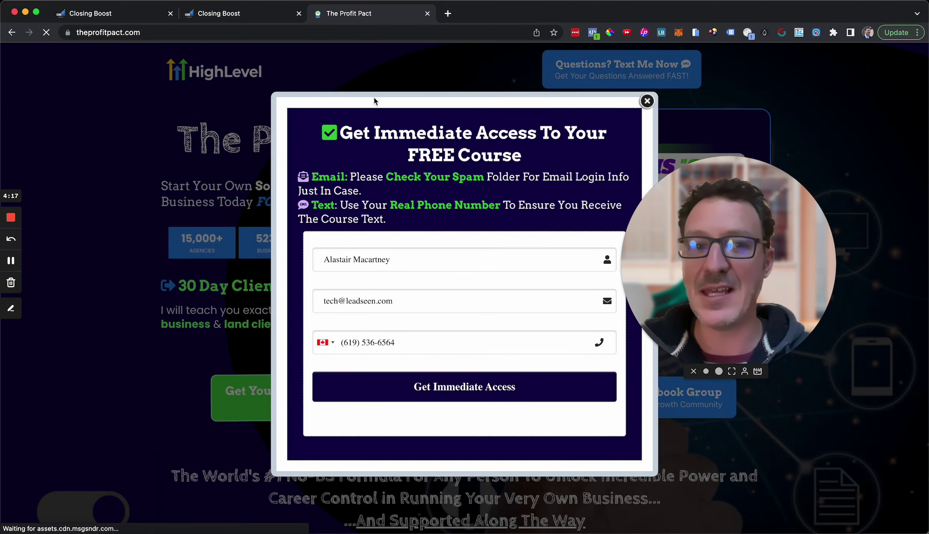
click(646, 101)
scroll(394, 399, down, 10)
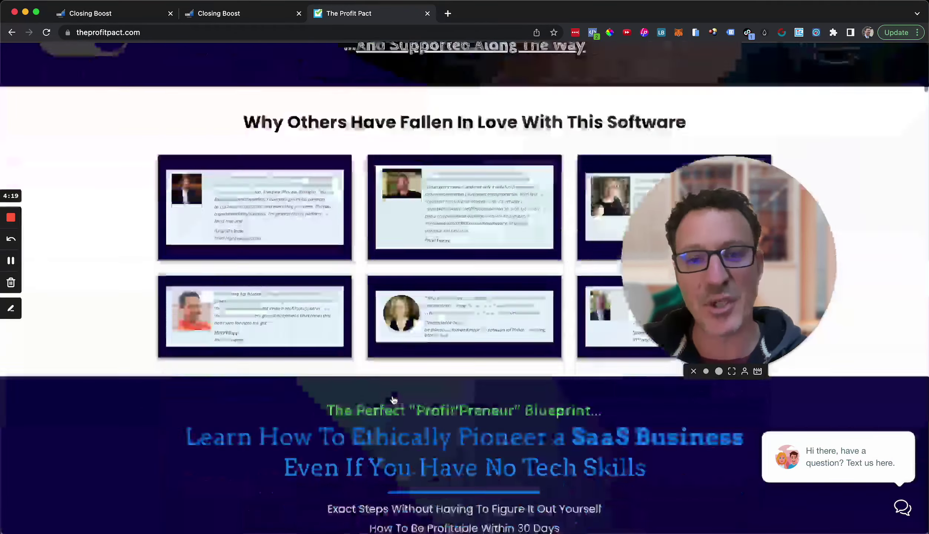
scroll(394, 399, down, 5)
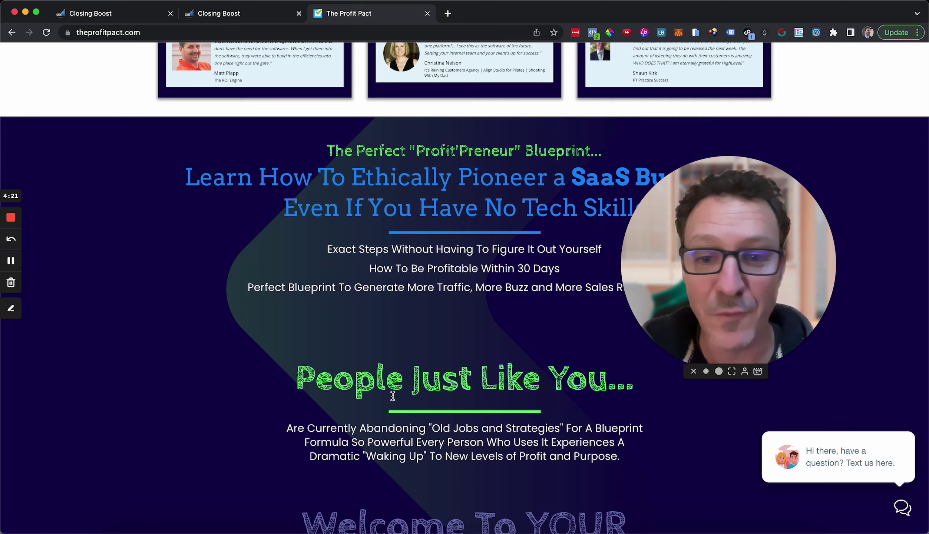
scroll(393, 397, up, 5)
scroll(393, 396, up, 10)
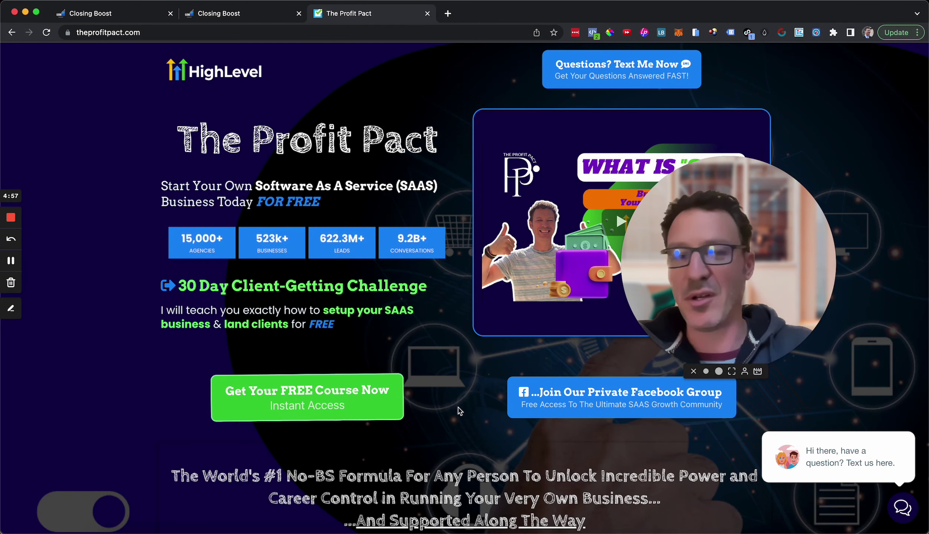
Scroll through The Profit Pact homepage to review its free SaaS course and 30 Day Challenge offer.
scroll(459, 410, down, 2)
scroll(459, 410, down, 8)
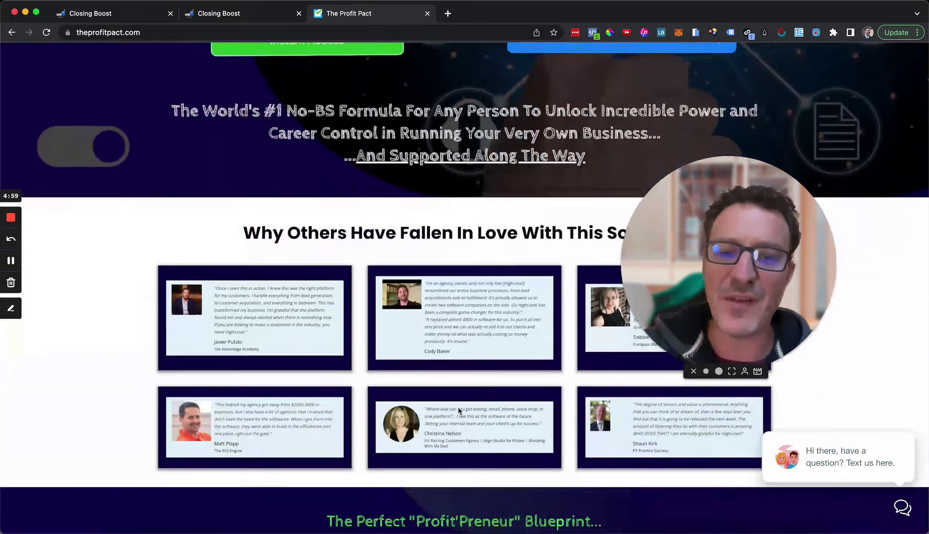
scroll(458, 410, down, 10)
scroll(459, 410, down, 3)
scroll(459, 410, down, 10)
scroll(459, 410, down, 4)
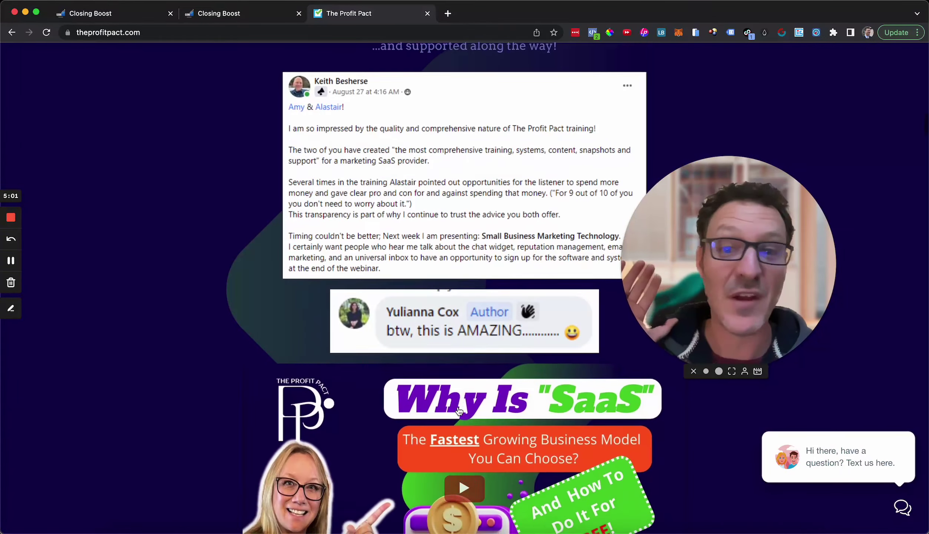
scroll(459, 410, down, 10)
scroll(458, 410, down, 7)
scroll(458, 410, down, 10)
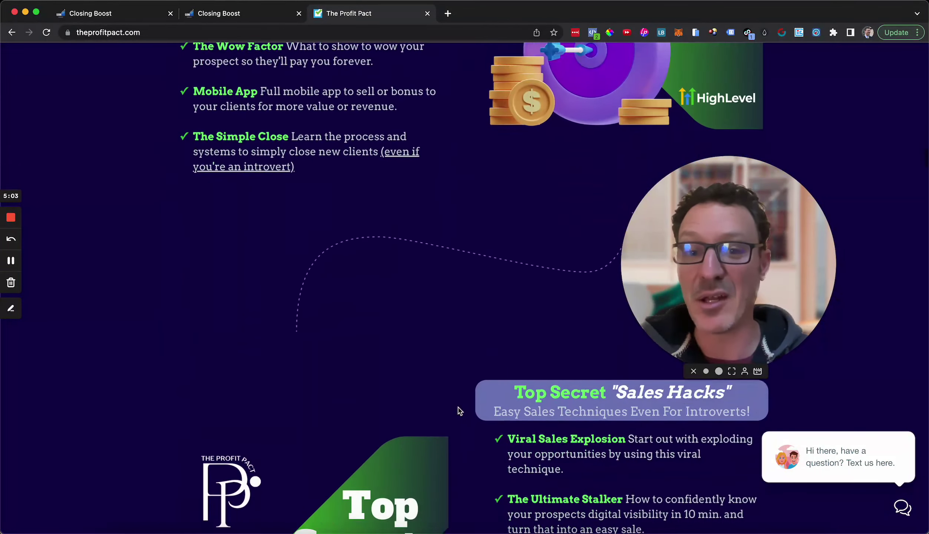
scroll(460, 410, up, 5)
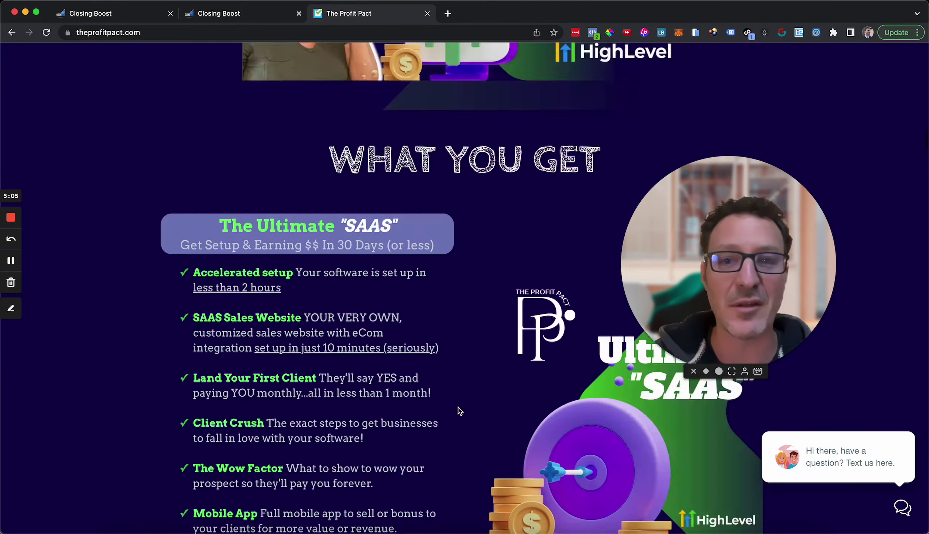
scroll(459, 410, up, 10)
scroll(459, 410, up, 15)
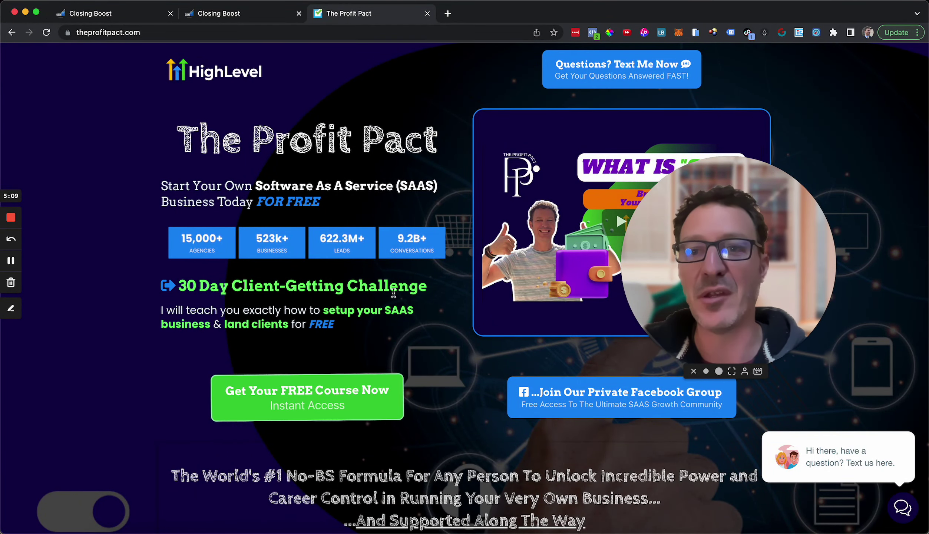
Go back to the Closing Boost tab showing Custom Menu Links Settings with Training & Tech Support.
click(243, 15)
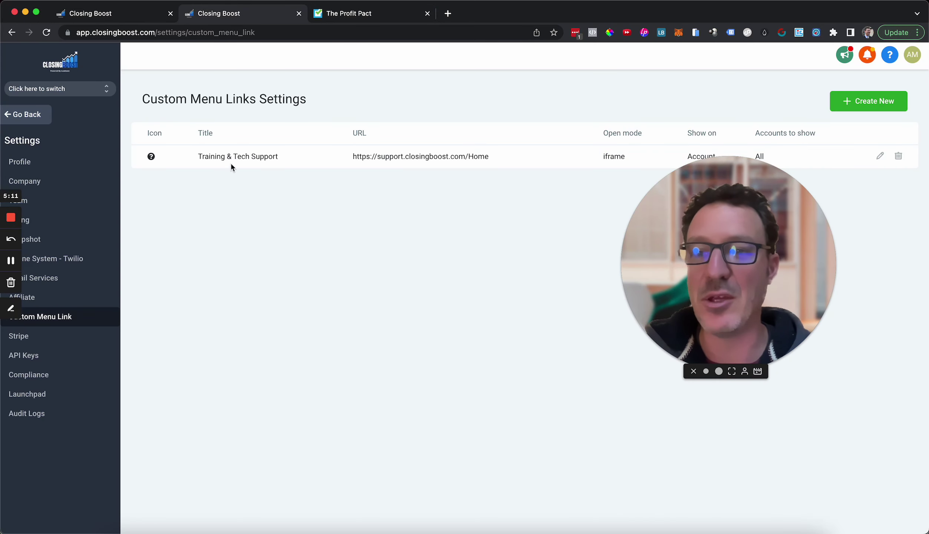